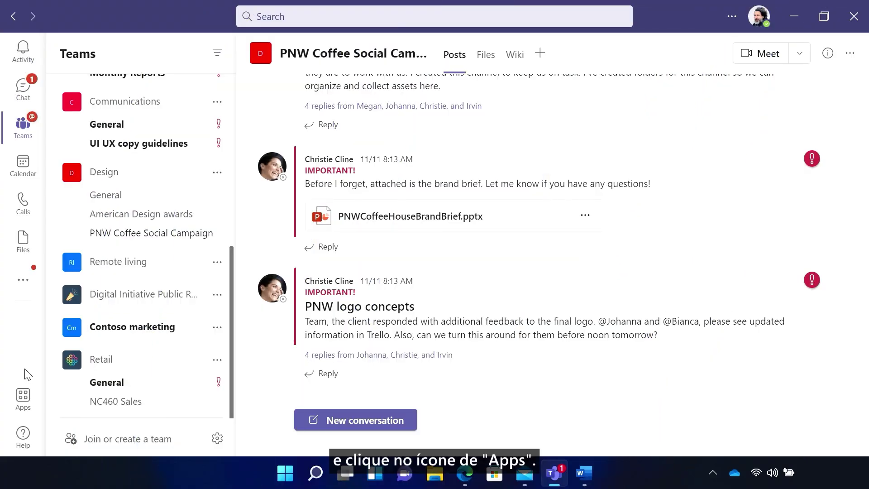
# Find the Power Automate app in Teams, open it and pin it to the app bar
pyautogui.click(27, 399)
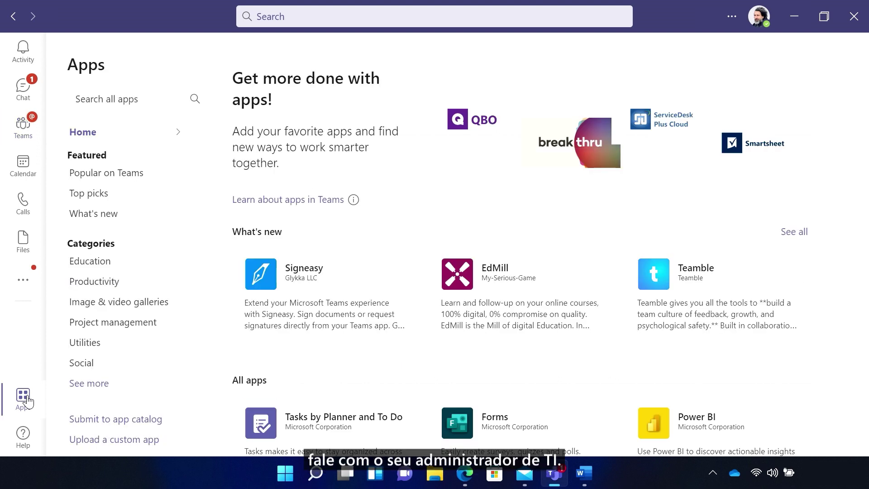
pyautogui.click(313, 14)
pyautogui.write('Power A')
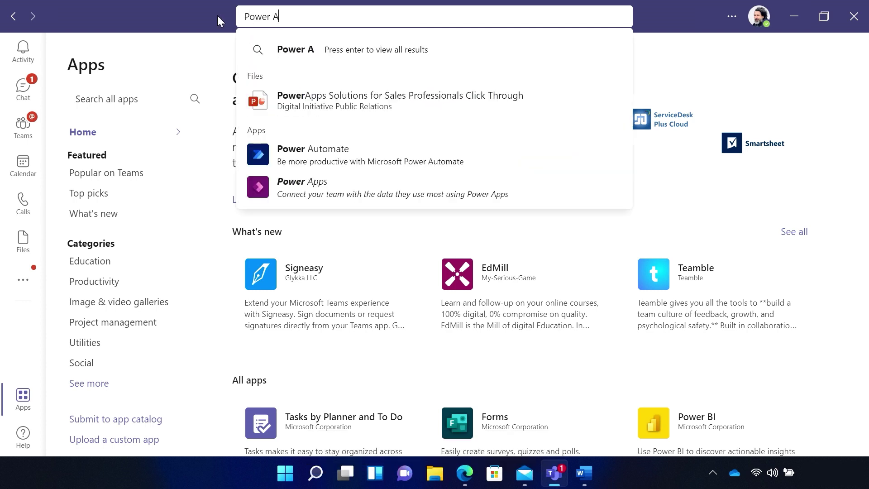
pyautogui.click(317, 159)
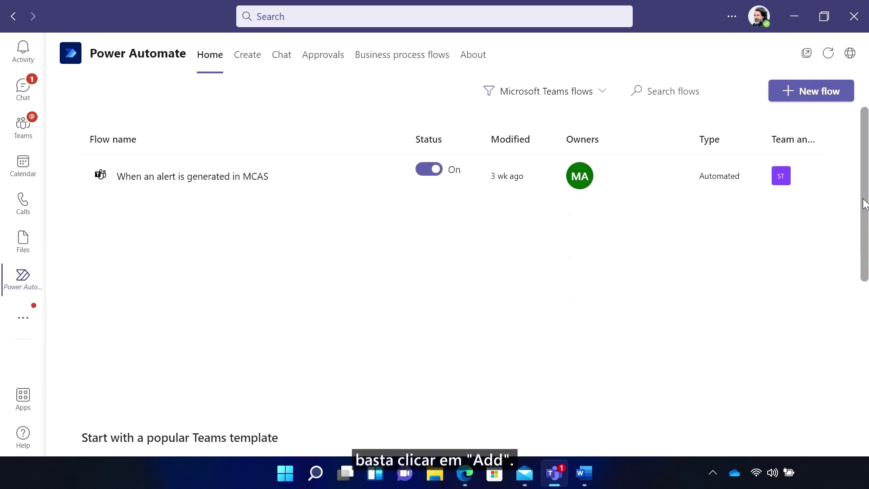
pyautogui.rightClick(15, 281)
pyautogui.click(85, 287)
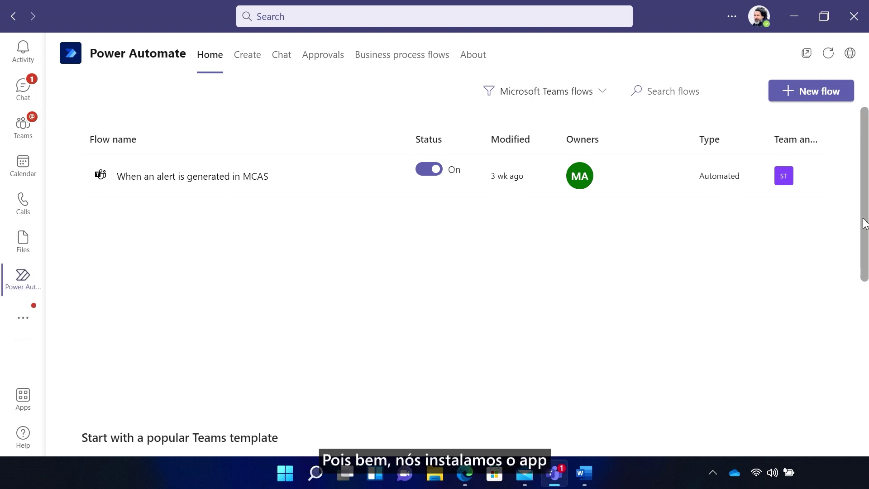
# Look through Power Automate's existing flows and templates and its Create, Chat, Approvals and Business process flows pages
pyautogui.moveTo(864, 223); pyautogui.dragTo(864, 404)
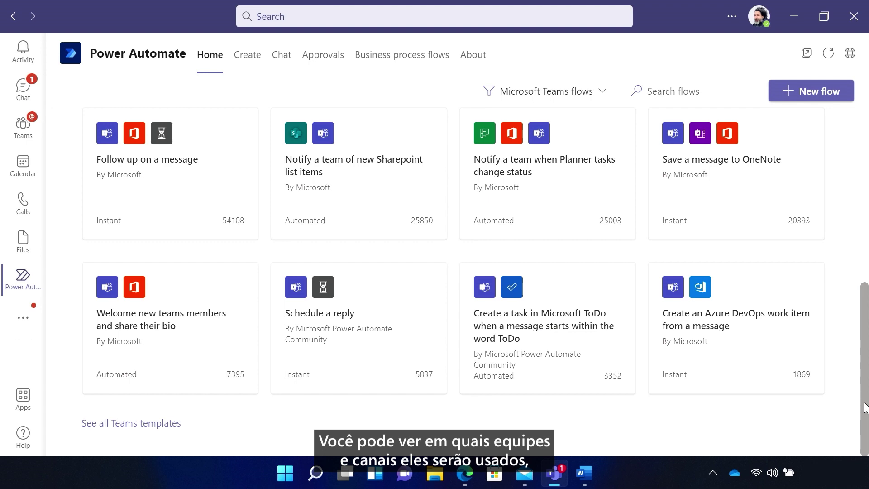
pyautogui.scroll(8, 842, 223)
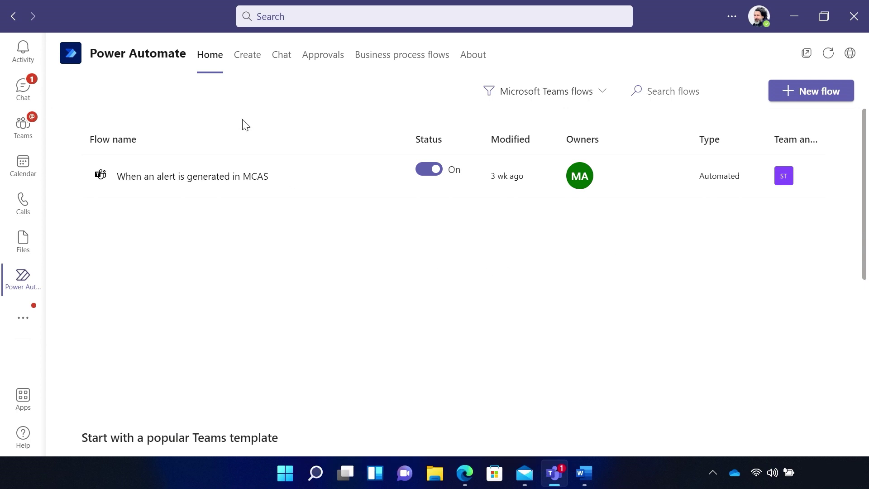
pyautogui.click(247, 55)
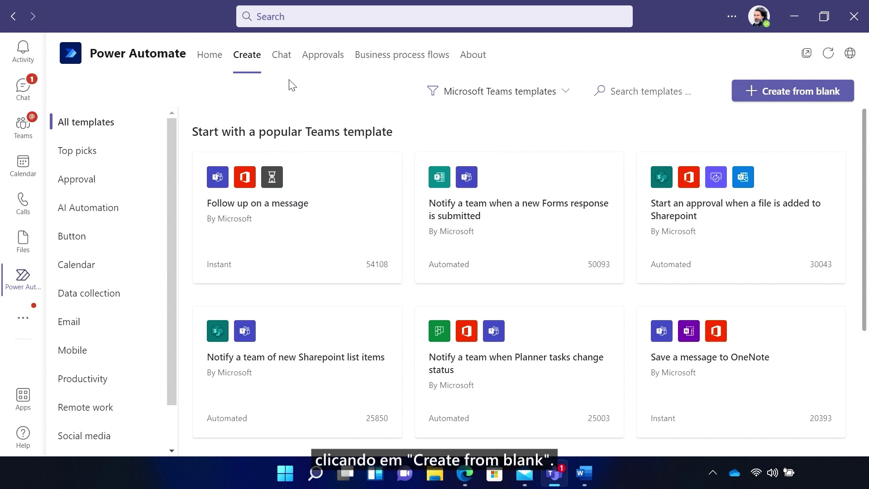
pyautogui.click(284, 60)
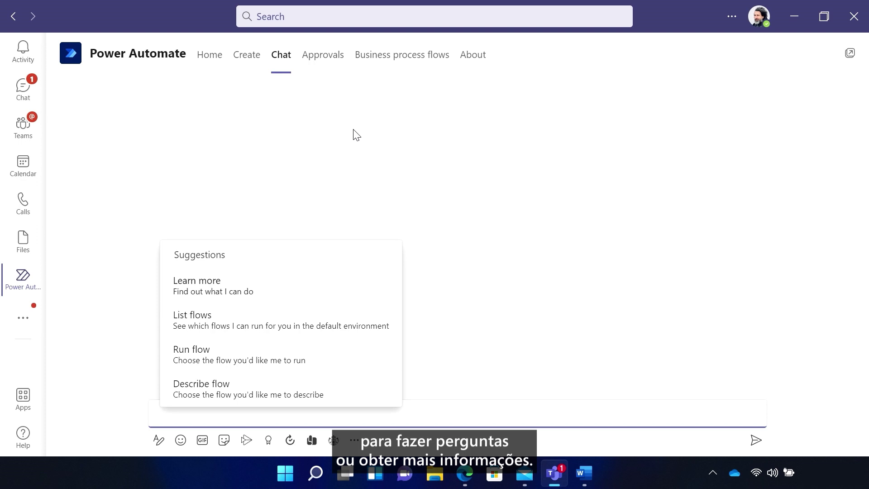
pyautogui.click(326, 57)
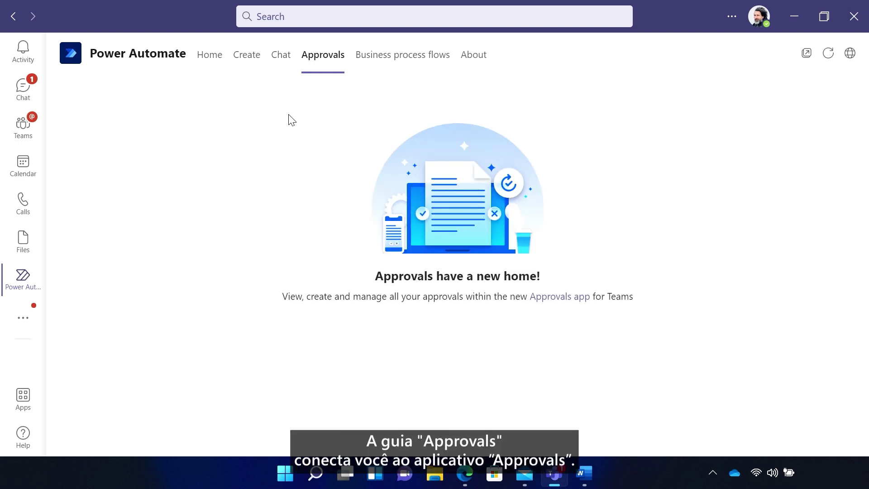
pyautogui.click(406, 58)
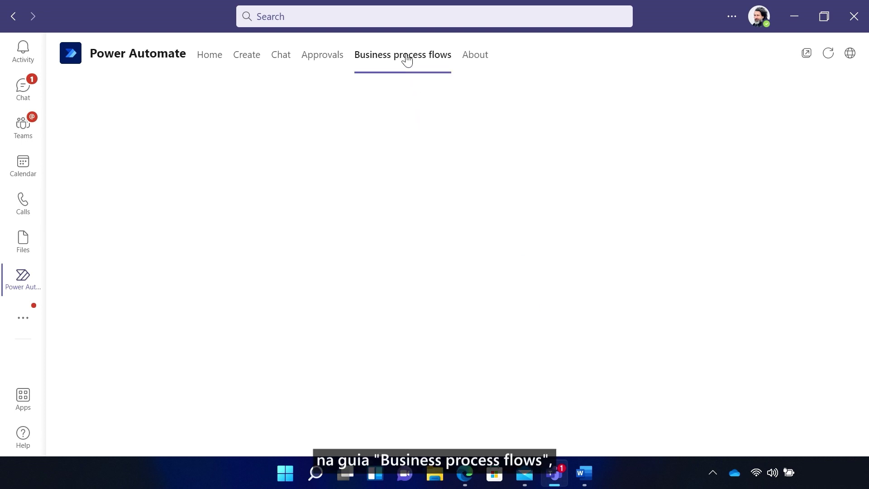
# Start a flow from the "Welcome new teams members and share their bio" template, accepting its default name and app connections
pyautogui.click(248, 57)
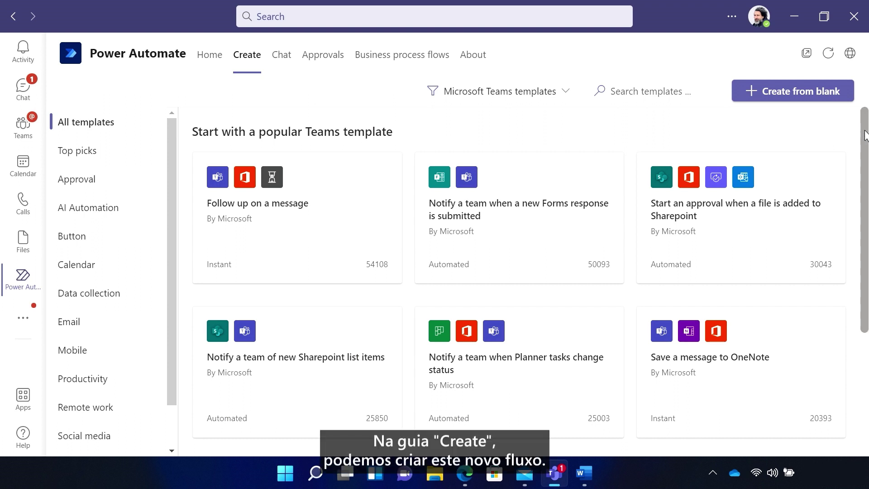
pyautogui.moveTo(864, 135); pyautogui.dragTo(842, 272)
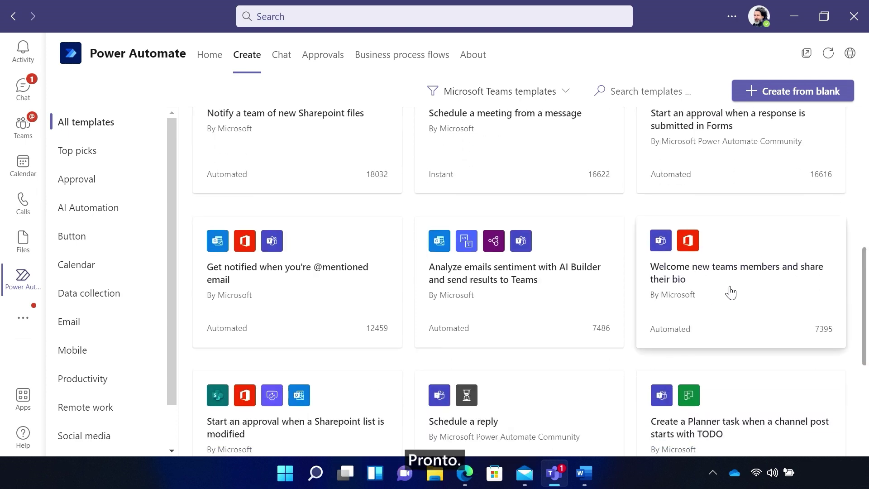
pyautogui.click(732, 292)
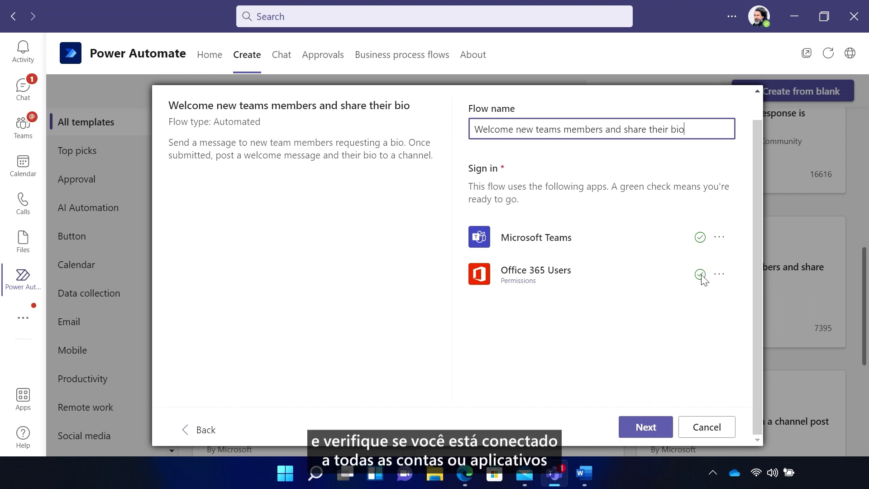
pyautogui.moveTo(698, 277)
pyautogui.click(646, 428)
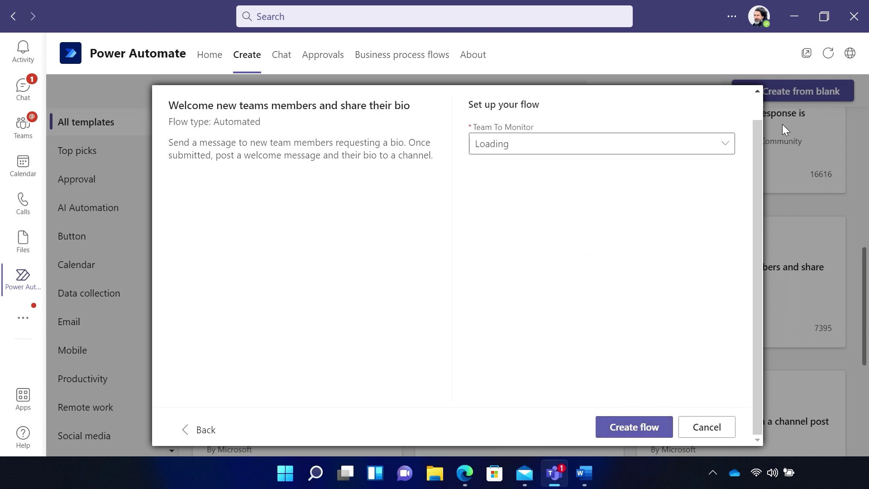
# Set Design as the team to monitor and post to, choose the General channel, and create the flow
pyautogui.click(720, 145)
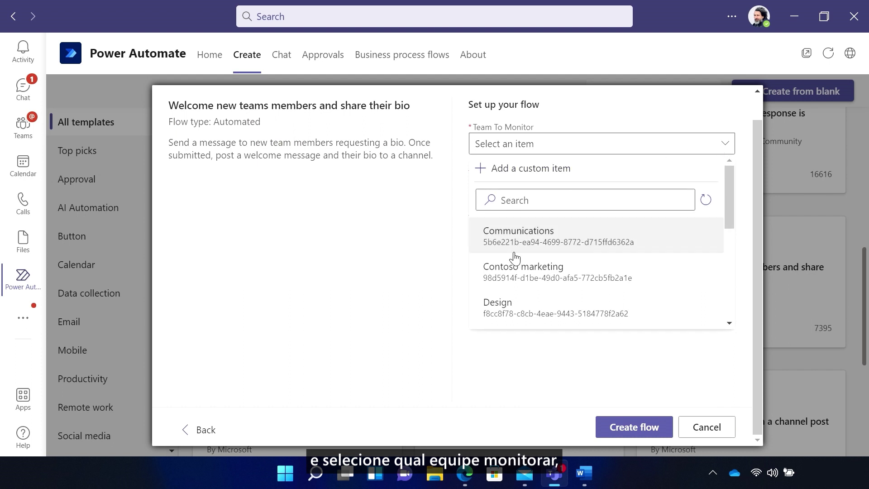
pyautogui.click(501, 312)
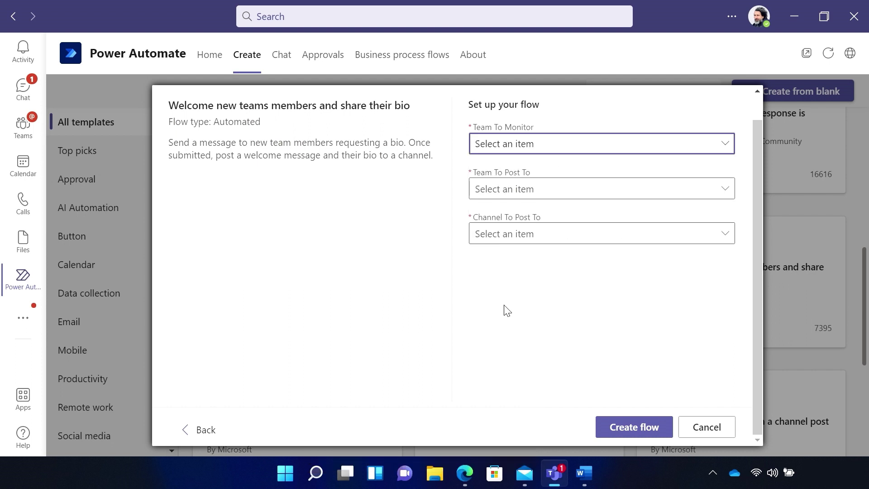
pyautogui.click(720, 192)
pyautogui.click(510, 356)
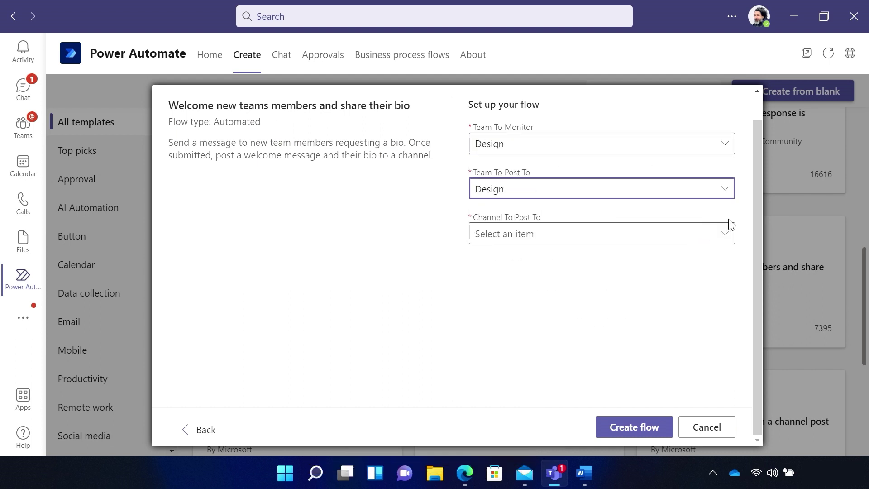
pyautogui.click(725, 234)
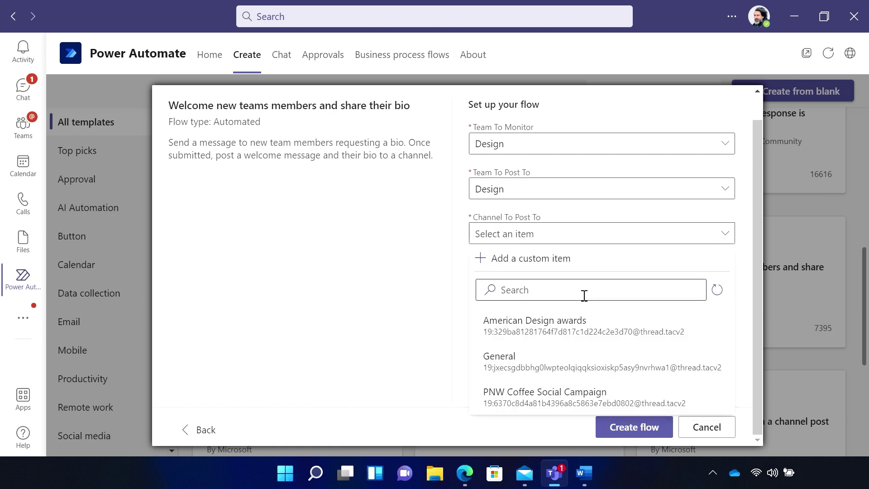
pyautogui.click(533, 362)
pyautogui.click(640, 427)
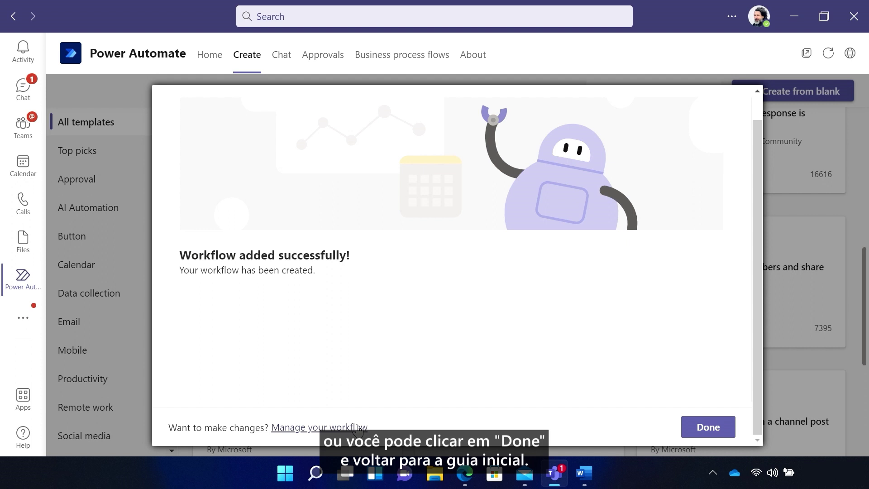
# Open the new flow's management page and review its details, connections, owners and run history
pyautogui.click(326, 427)
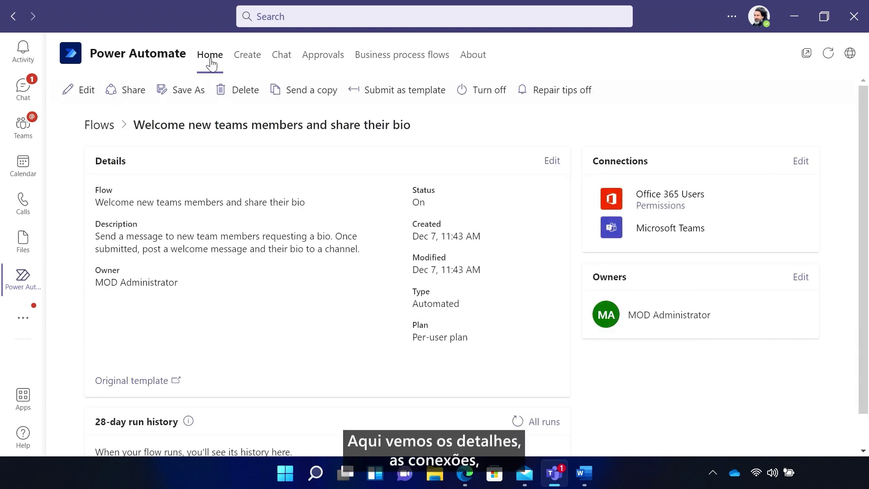
pyautogui.scroll(-2, 862, 141)
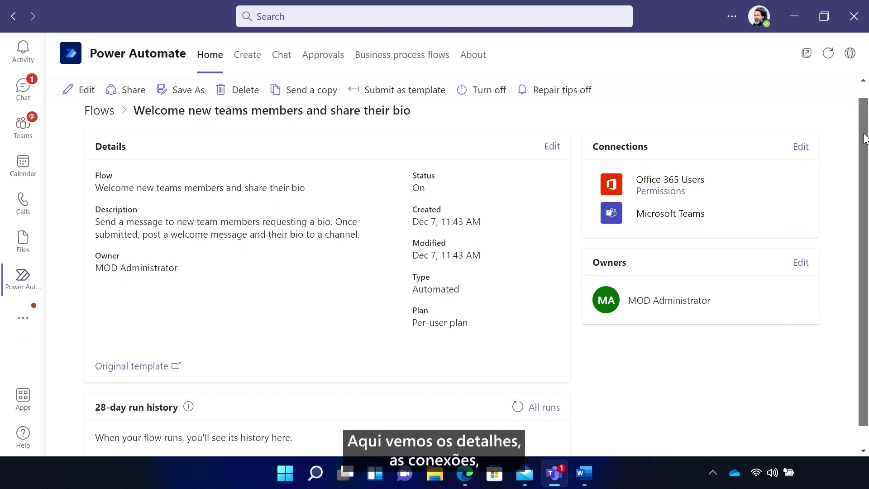
pyautogui.scroll(-1, 861, 151)
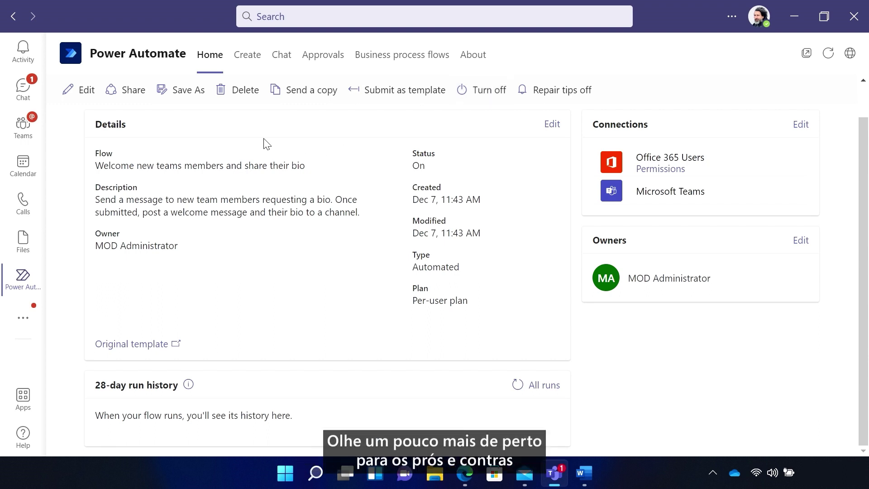
# Open the flow for editing and expand its trigger, user profile action and "Post adaptive card and wait for a response" action
pyautogui.click(87, 101)
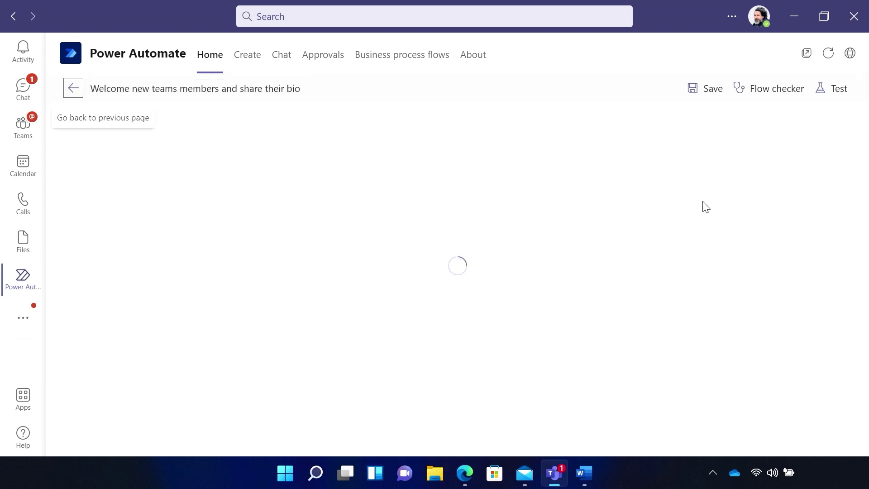
pyautogui.hotkey('ctrl', 's')
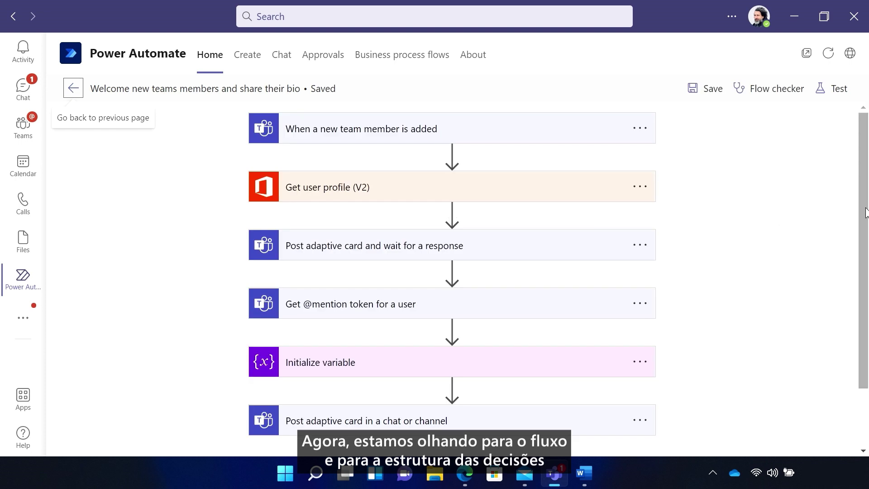
pyautogui.moveTo(865, 182)
pyautogui.mouseDown()
pyautogui.moveTo(865, 254)
pyautogui.moveTo(860, 166)
pyautogui.mouseUp()
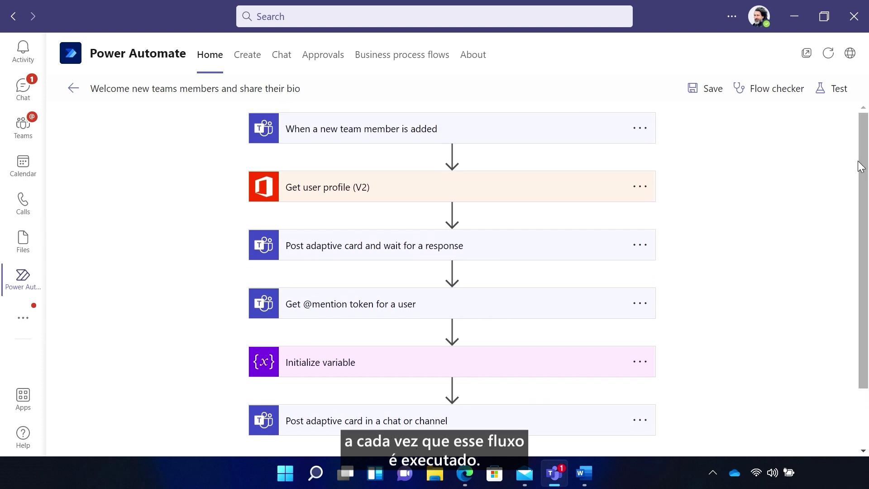
pyautogui.click(413, 134)
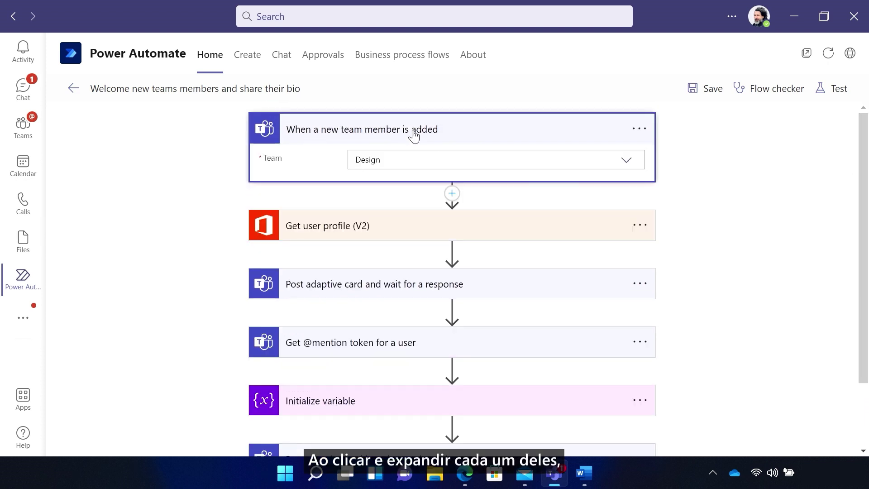
pyautogui.click(390, 230)
pyautogui.click(364, 360)
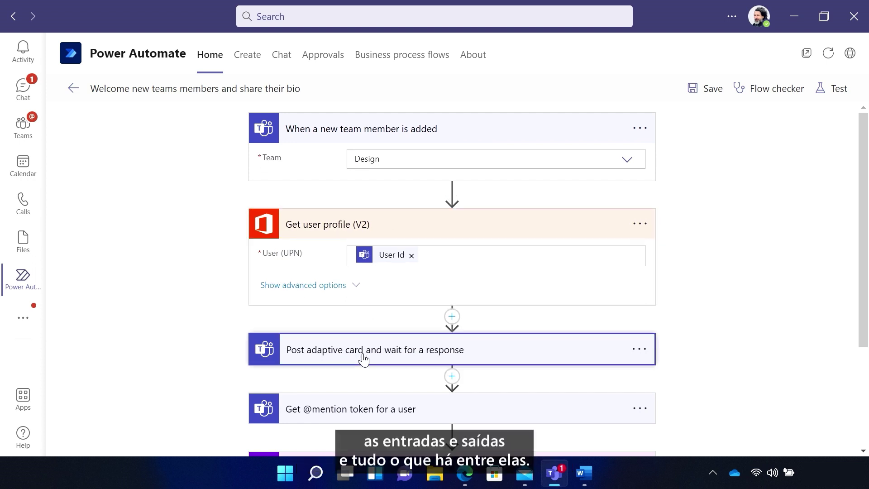
# Change the card's heading text to "We're so excited to have you on the team. Tell us a little bit about yourself." and save the flow
pyautogui.moveTo(864, 187); pyautogui.dragTo(854, 367)
pyautogui.scroll(10, 838, 300)
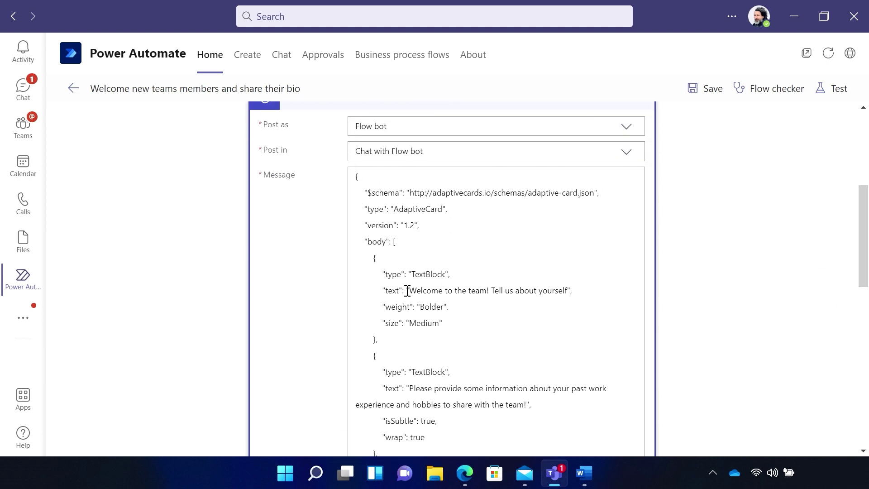
pyautogui.moveTo(411, 290); pyautogui.dragTo(567, 290)
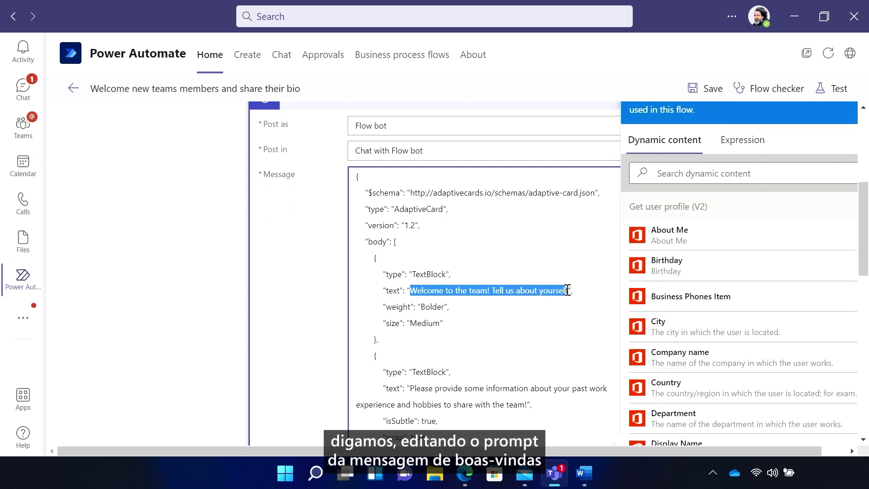
pyautogui.write('We')
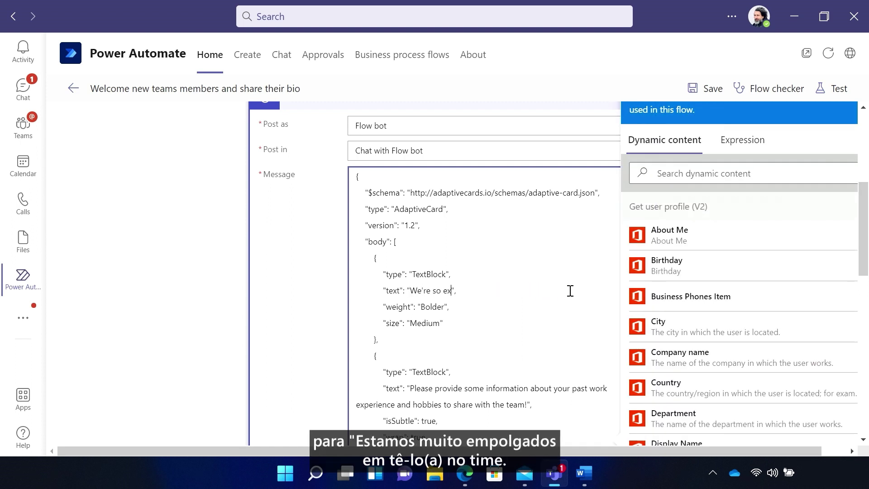
pyautogui.write("'re so excited to have you on the team.  Tell")
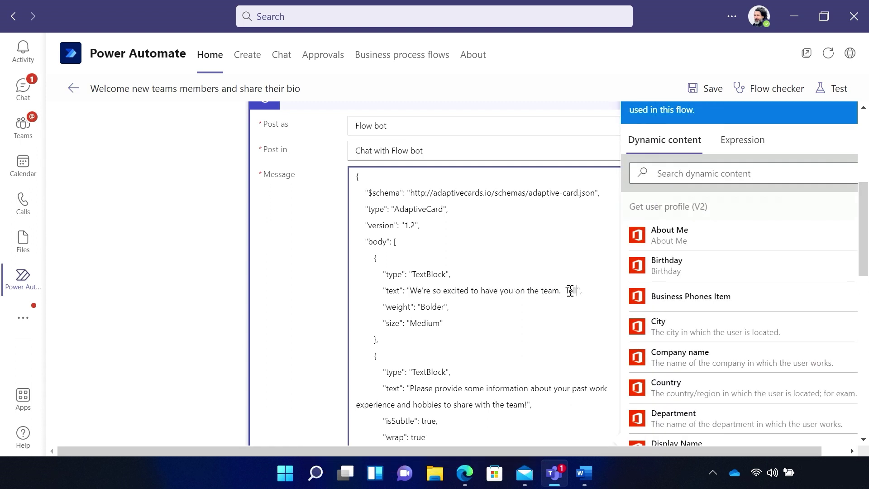
pyautogui.write(' us a little bit about yourself.')
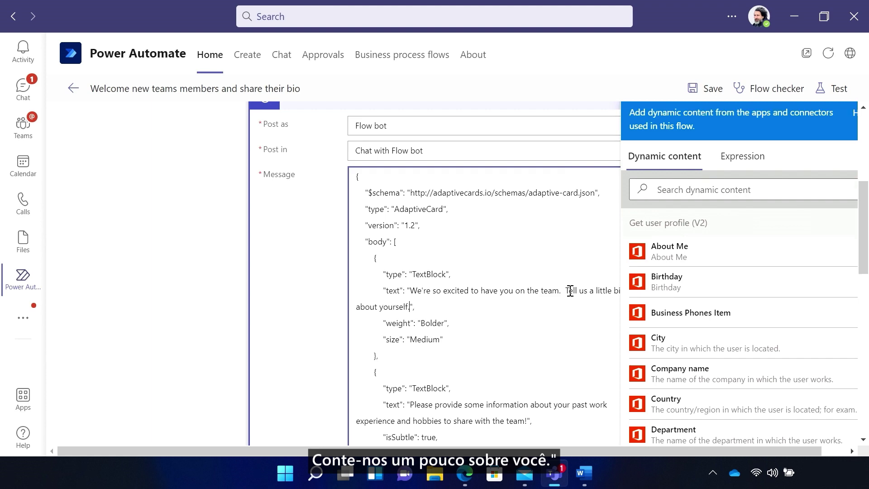
pyautogui.click(308, 248)
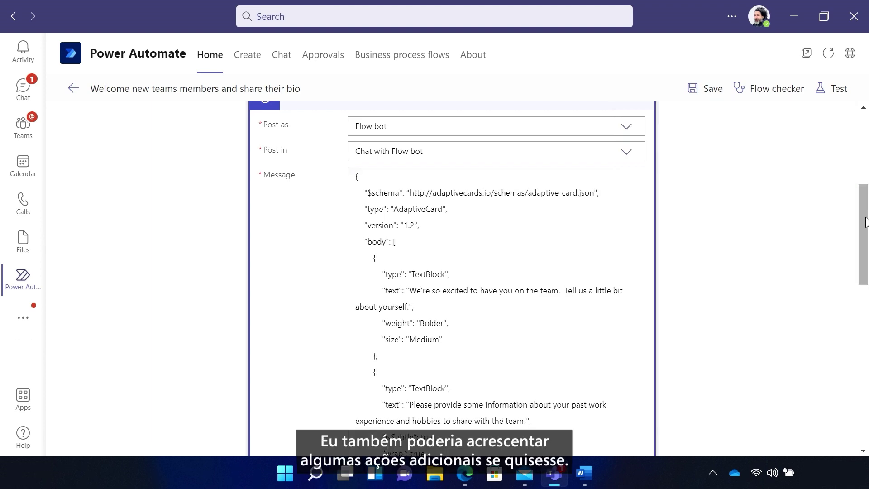
pyautogui.moveTo(865, 221); pyautogui.dragTo(853, 407)
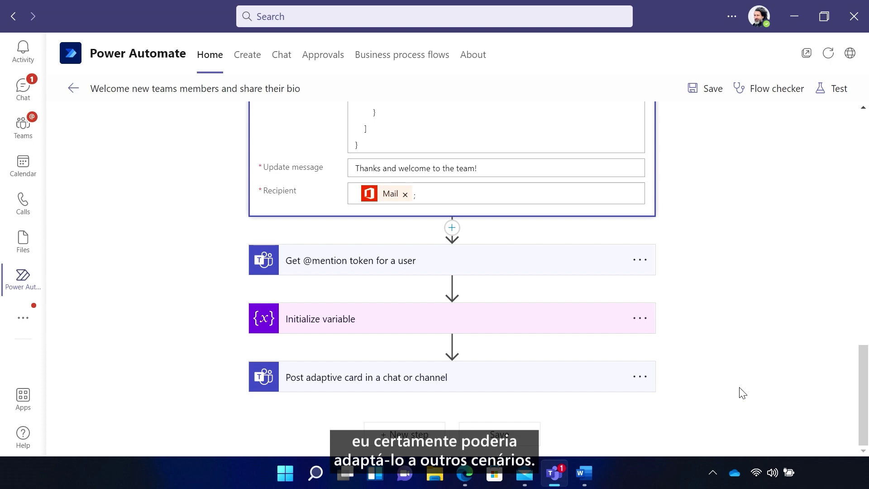
pyautogui.click(499, 434)
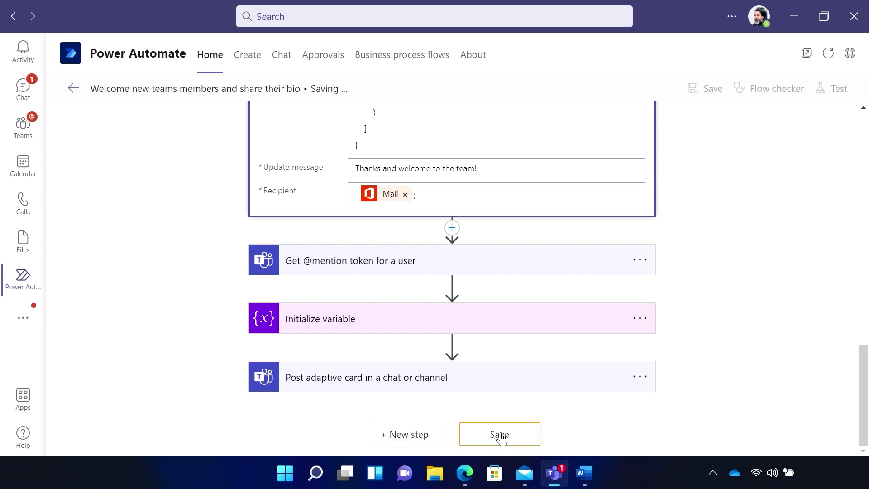
pyautogui.moveTo(863, 398); pyautogui.dragTo(866, 167)
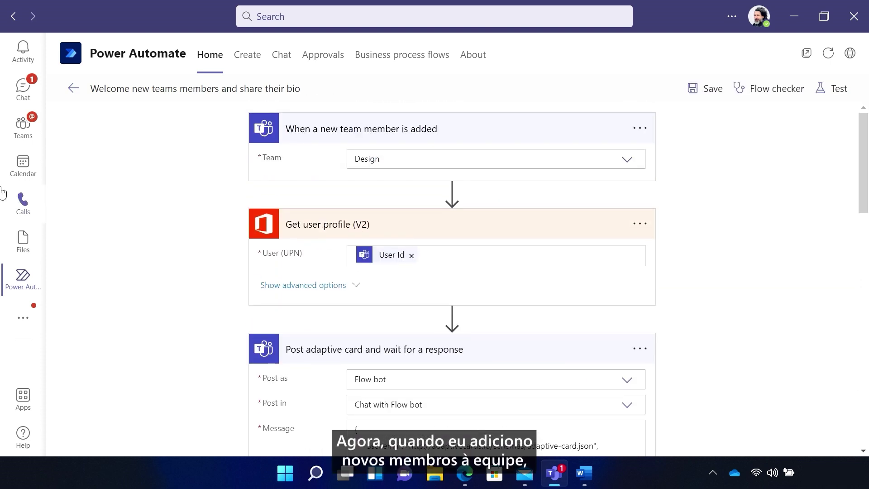
# View the Design team's General channel, where the flow posts, and check the channel's options
pyautogui.click(23, 131)
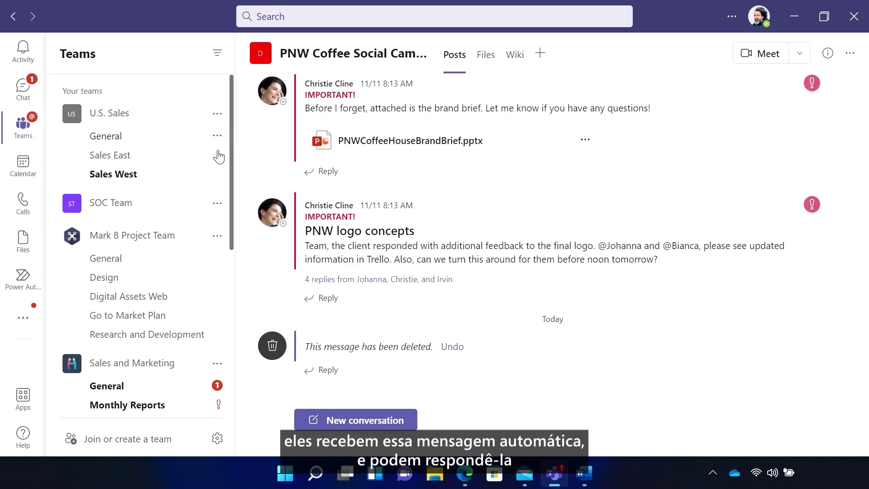
pyautogui.moveTo(228, 156); pyautogui.dragTo(227, 282)
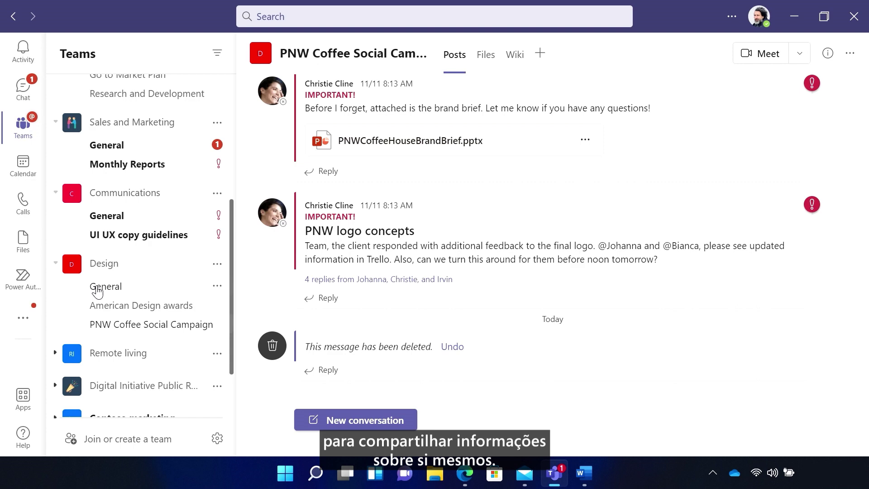
pyautogui.click(97, 292)
pyautogui.click(849, 54)
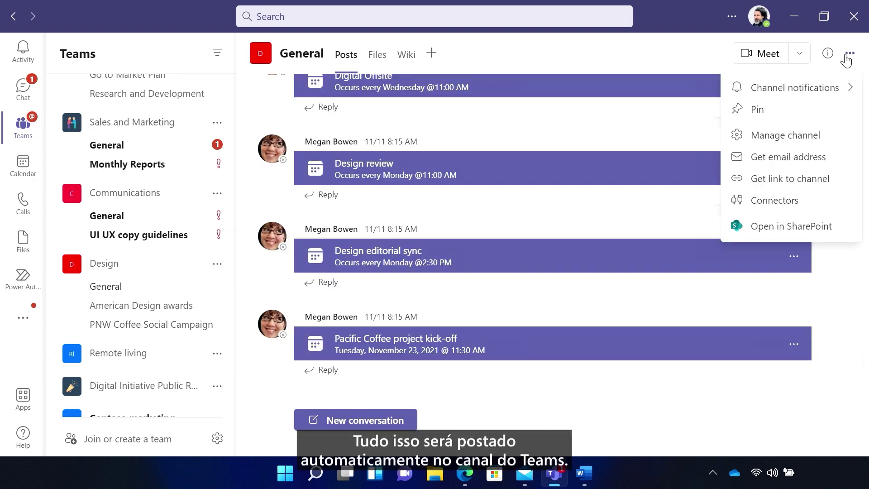
pyautogui.click(847, 55)
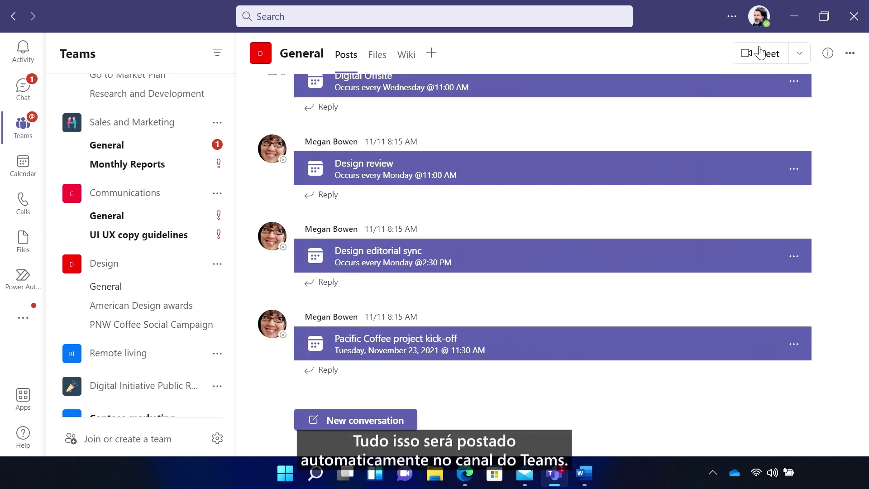